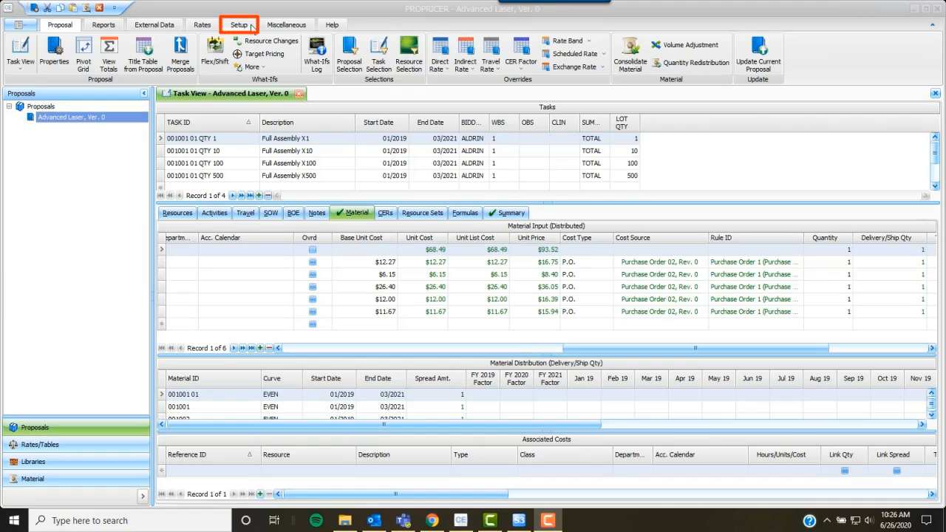
Step: Set Max Months Since to 6 for the Purchase Order 1 rule in the Purchase Order consolidation rule set, and close the rule sets
left_click(251, 27)
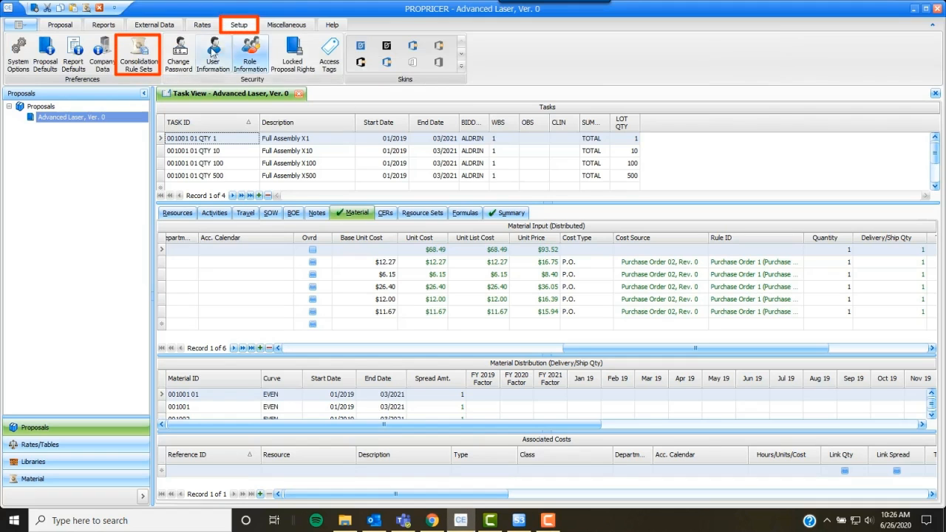
left_click(153, 46)
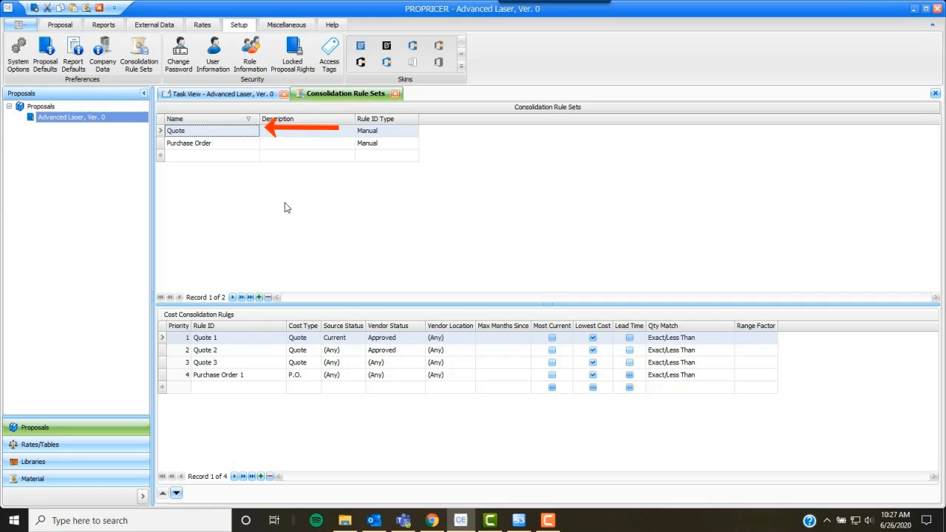
left_click(245, 149)
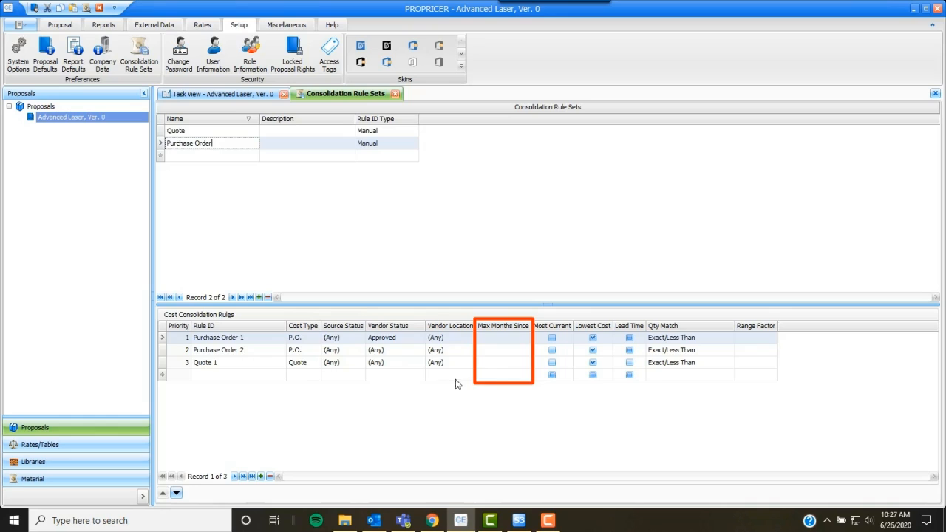
left_click(516, 341)
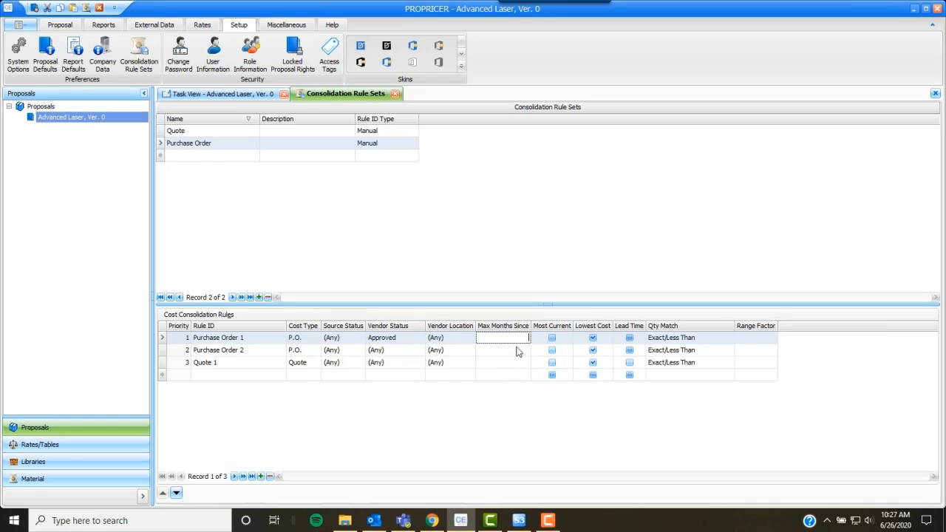
left_click(520, 375)
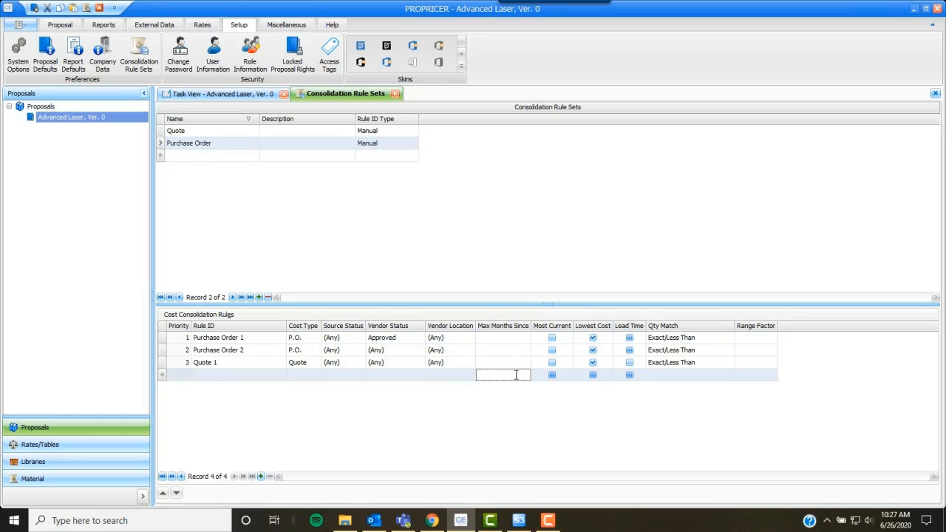
key("Tab")
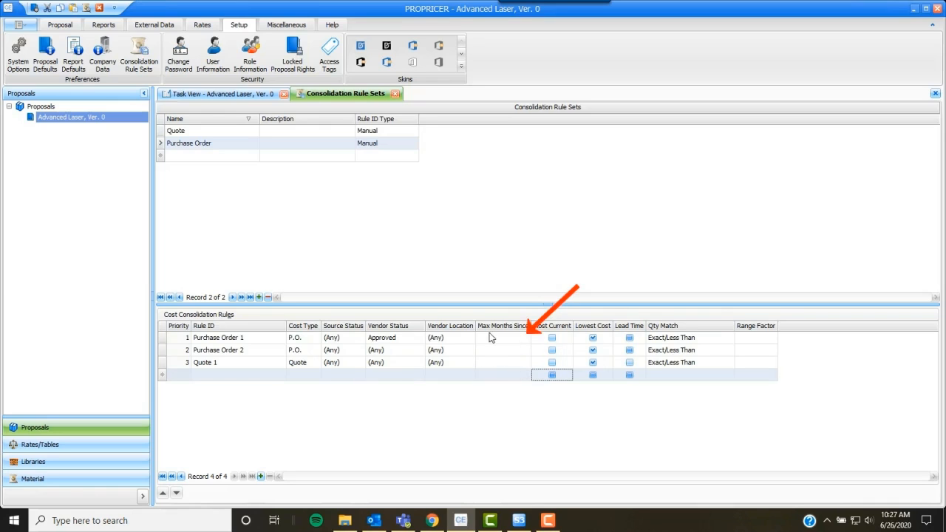
left_click(510, 340)
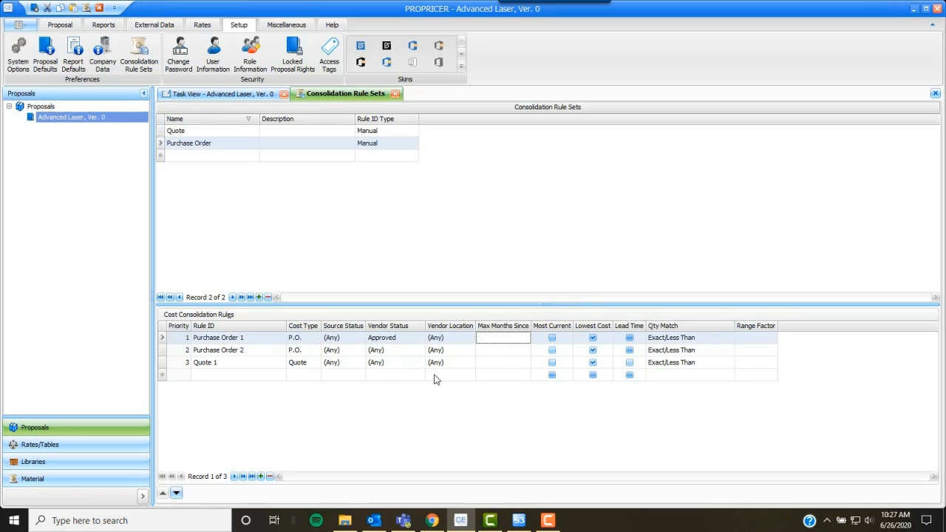
type("6")
left_click(165, 340)
left_click(163, 145)
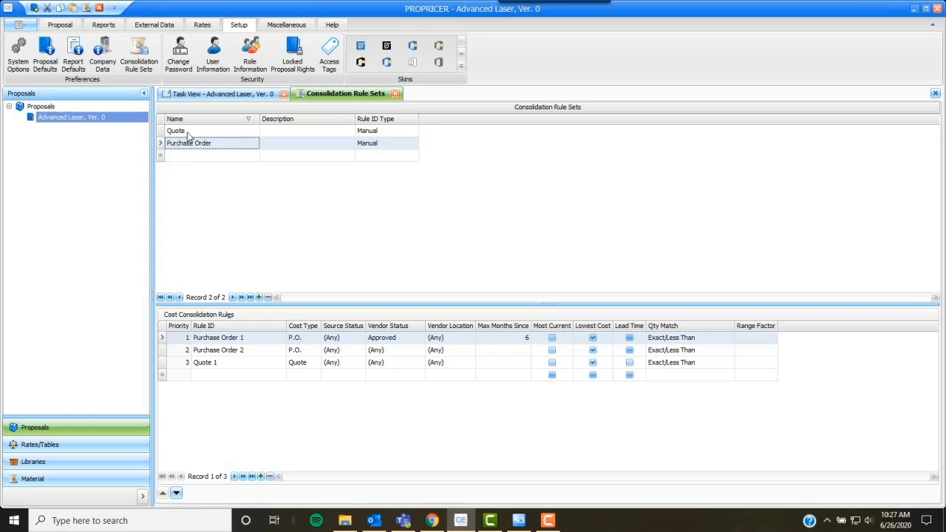
left_click(397, 95)
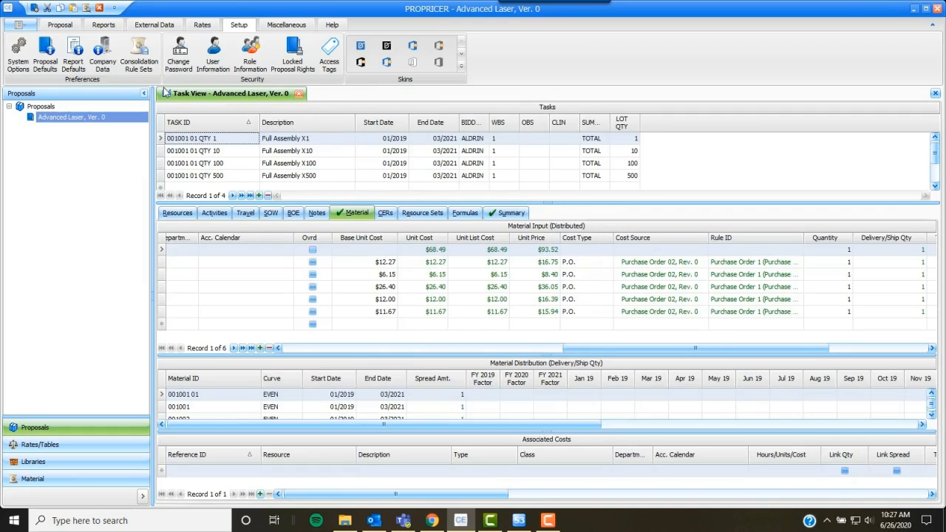
Step: Consolidate the Advanced Laser proposal's material using the Purchase Order rule set, and review the resulting log file
left_click(65, 24)
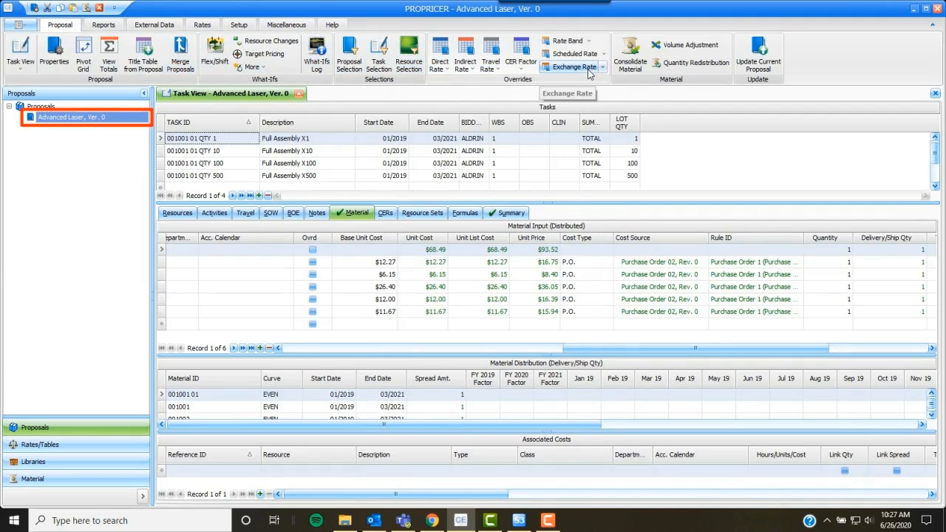
left_click(635, 59)
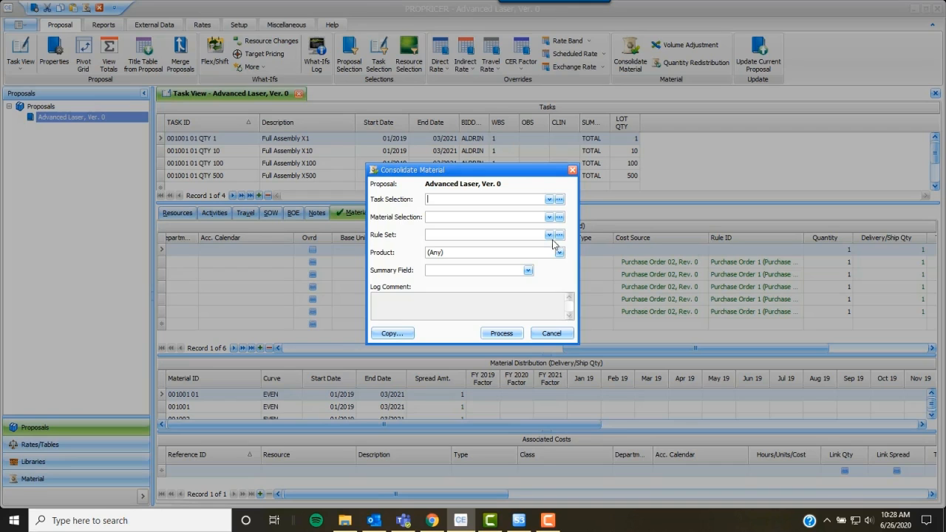
left_click(549, 235)
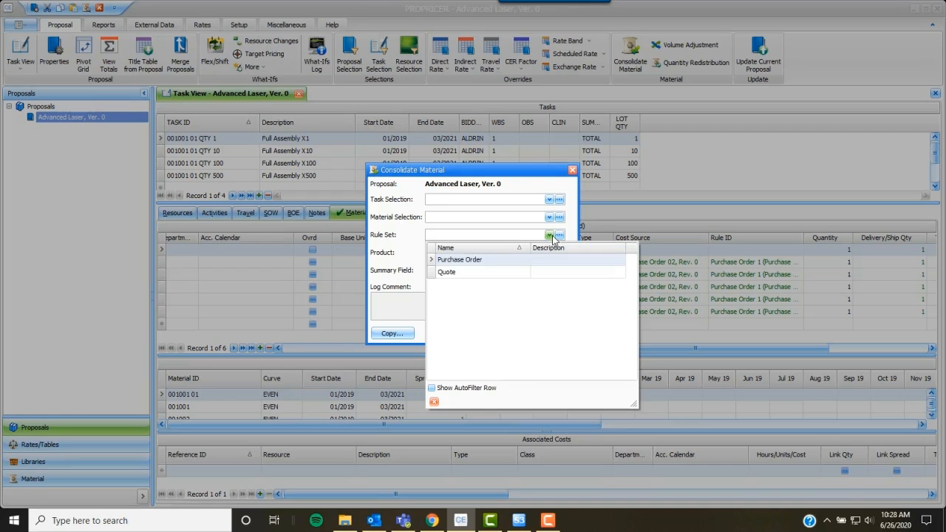
left_click(515, 259)
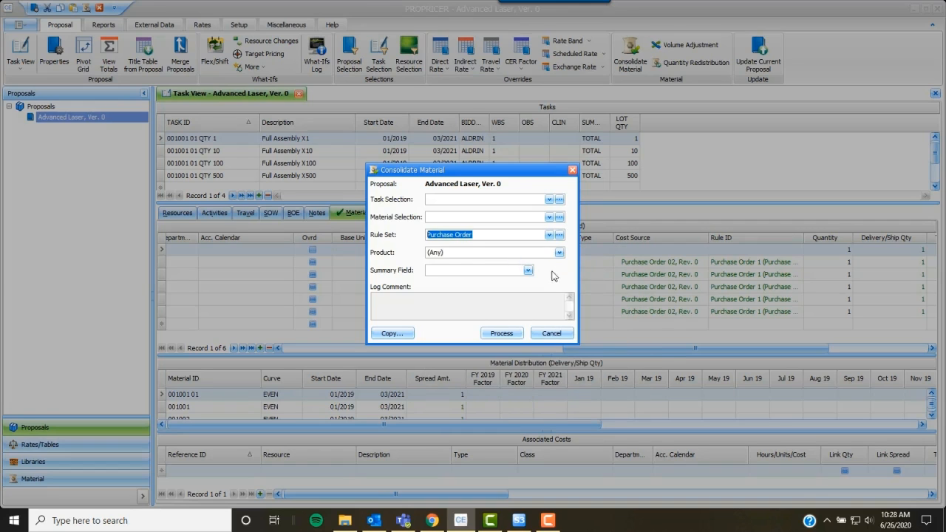
left_click(508, 335)
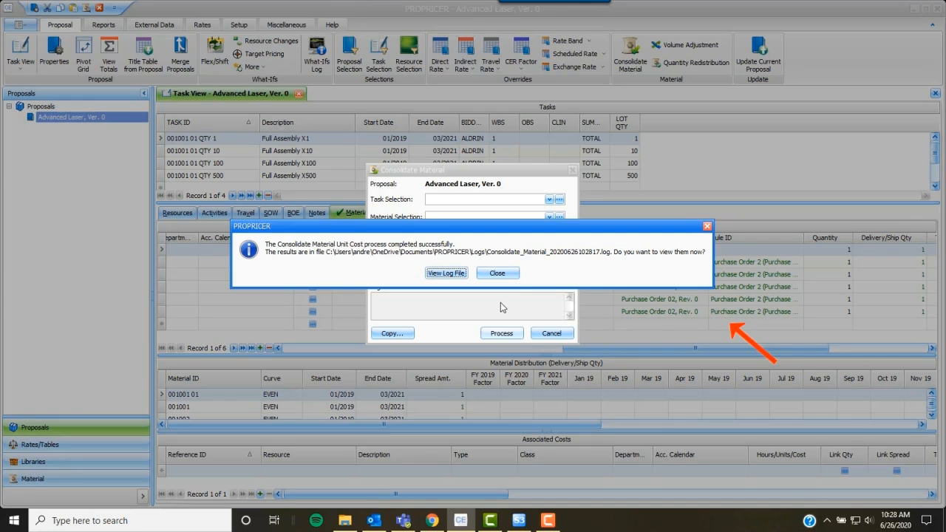
left_click(449, 274)
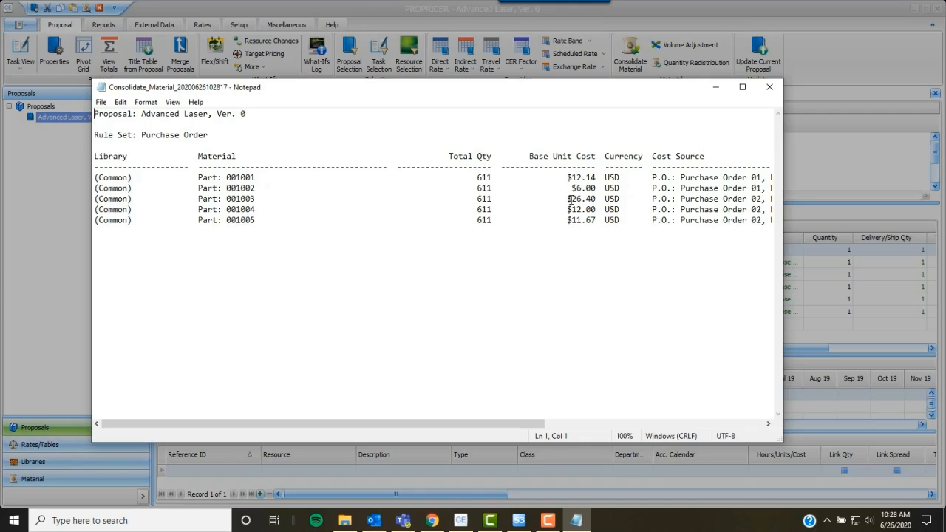
left_click(770, 86)
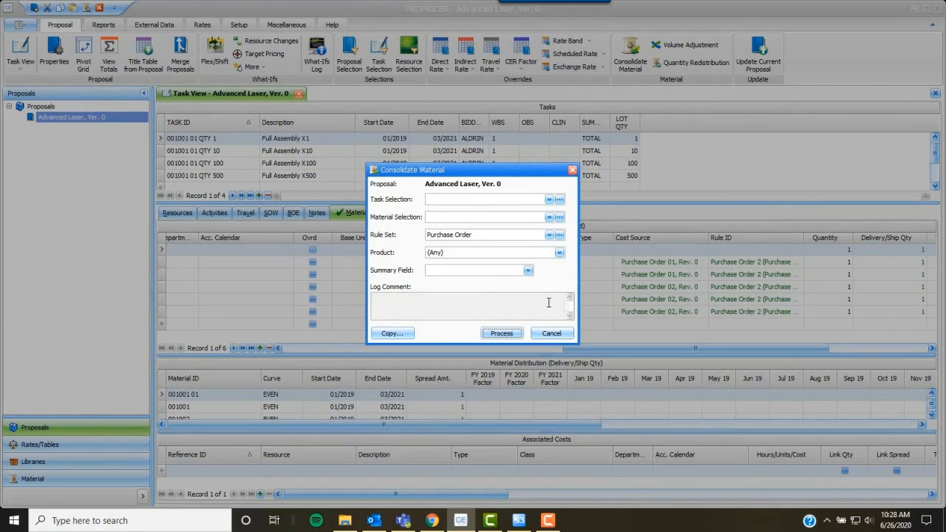
Step: Consolidate the proposal's material again using the Quote rule set, skipping the log file, and leave the consolidation dialog
left_click(550, 235)
left_click(502, 333)
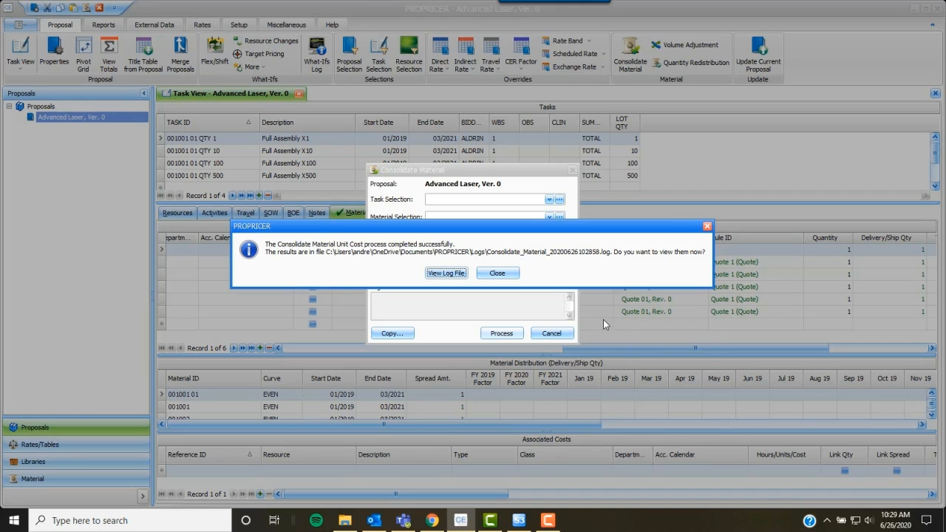
left_click(497, 272)
left_click(555, 334)
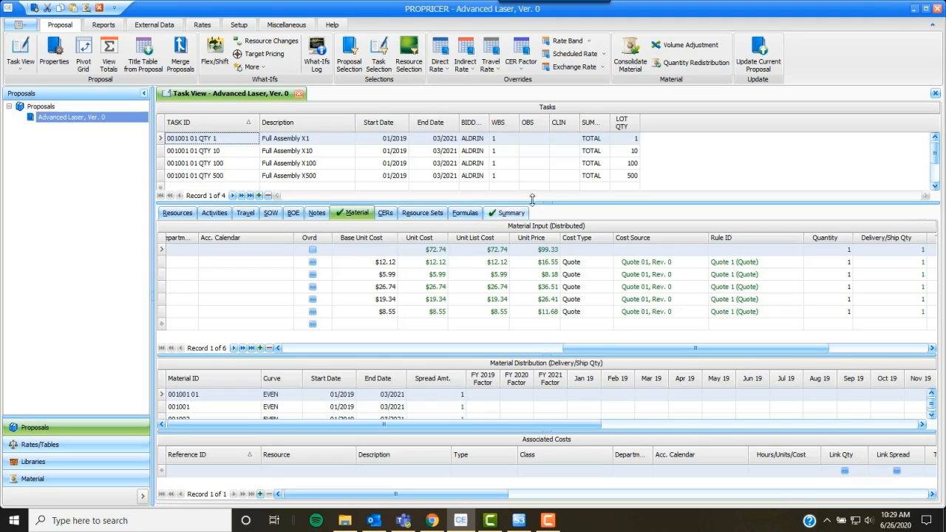
Step: Consolidate the material with the Quote rule set and LOT QTY as summary field, and review the part 001001 lines in the log
left_click(630, 53)
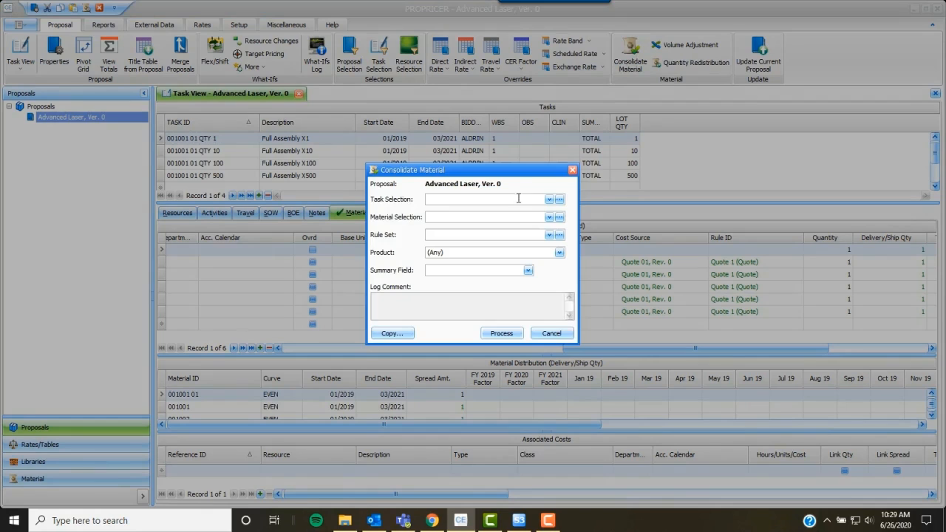
left_click(549, 236)
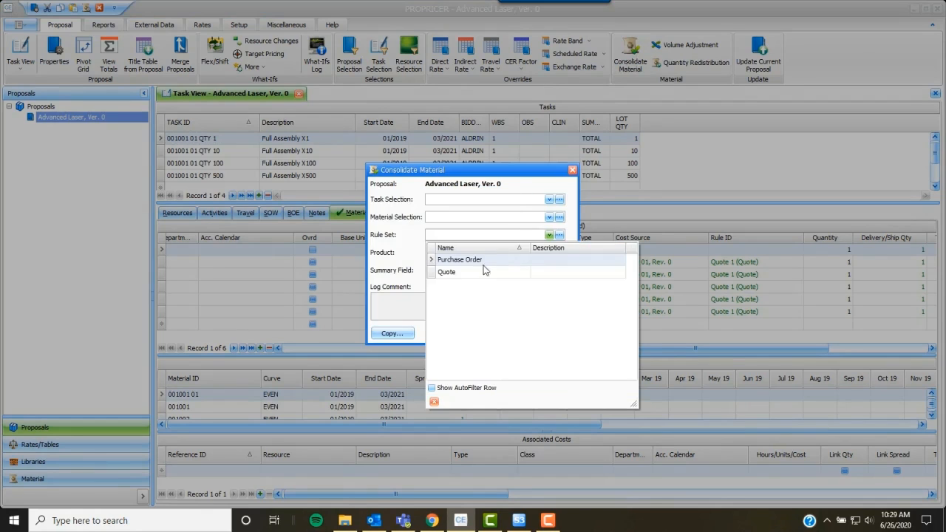
left_click(484, 270)
left_click(527, 272)
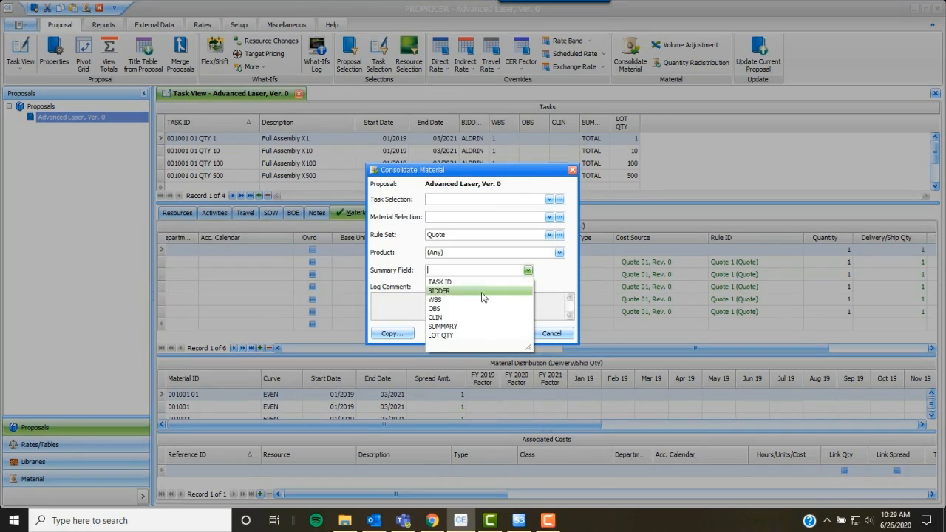
left_click(439, 335)
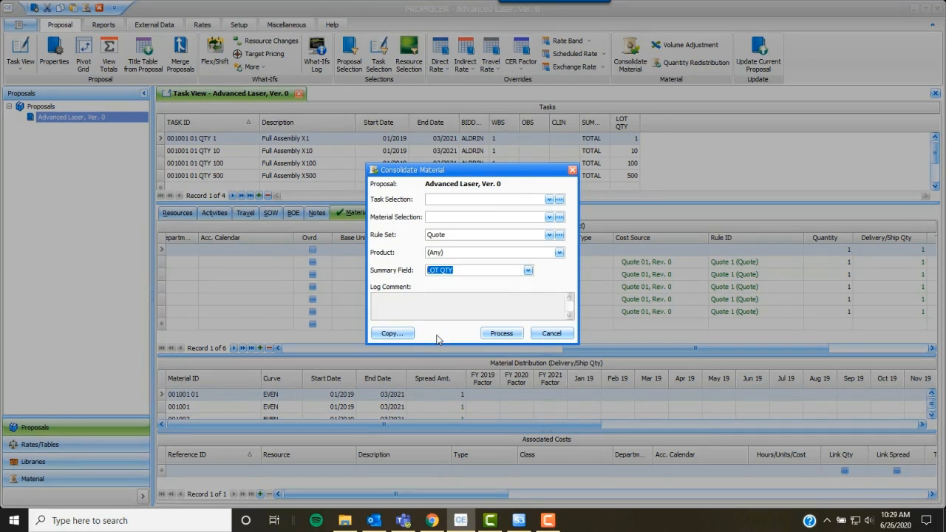
left_click(497, 335)
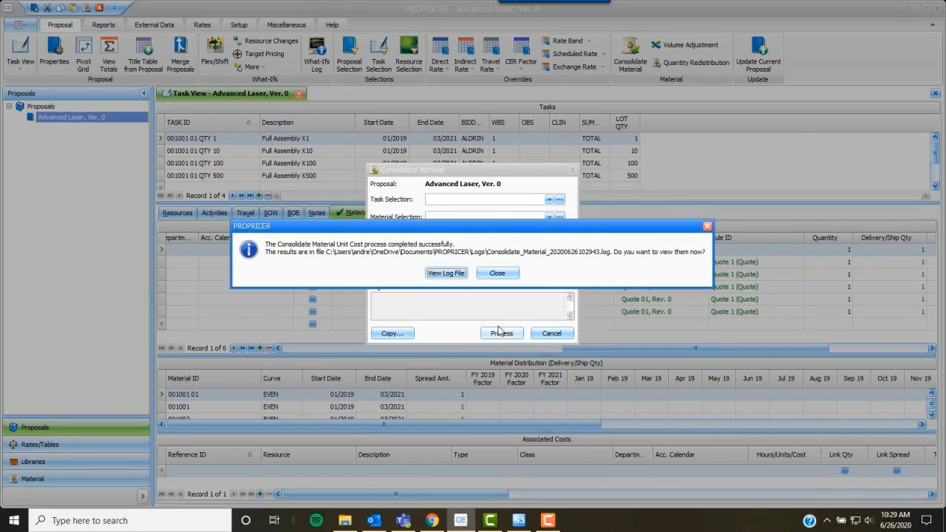
left_click(447, 273)
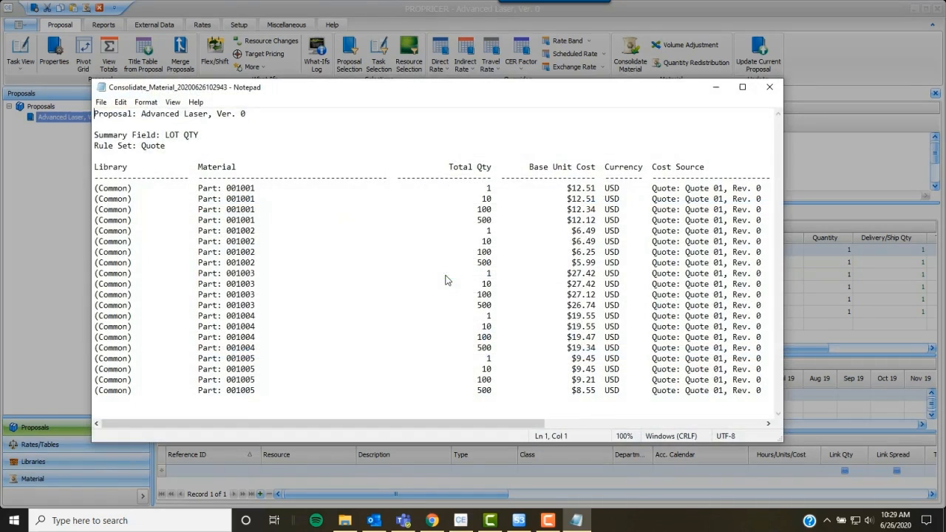
left_click(200, 188)
left_click_drag(207, 188, 767, 219)
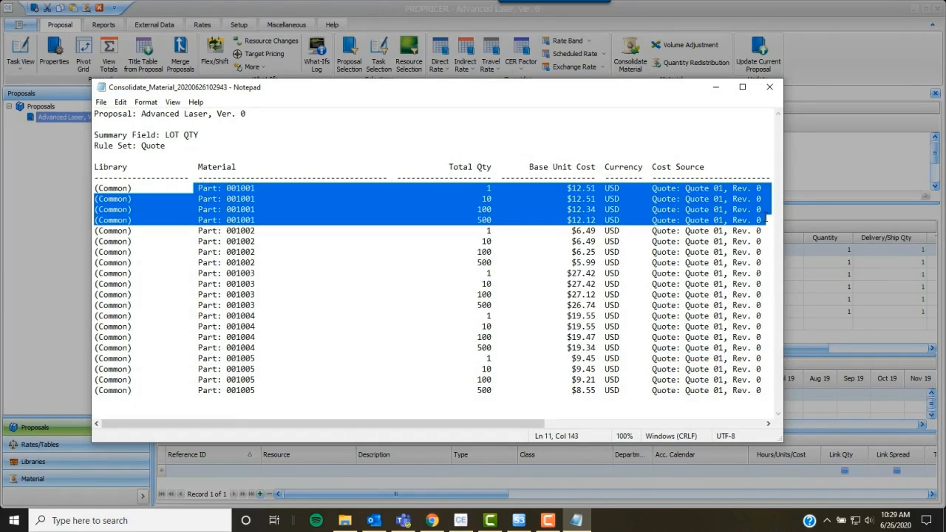
left_click(773, 88)
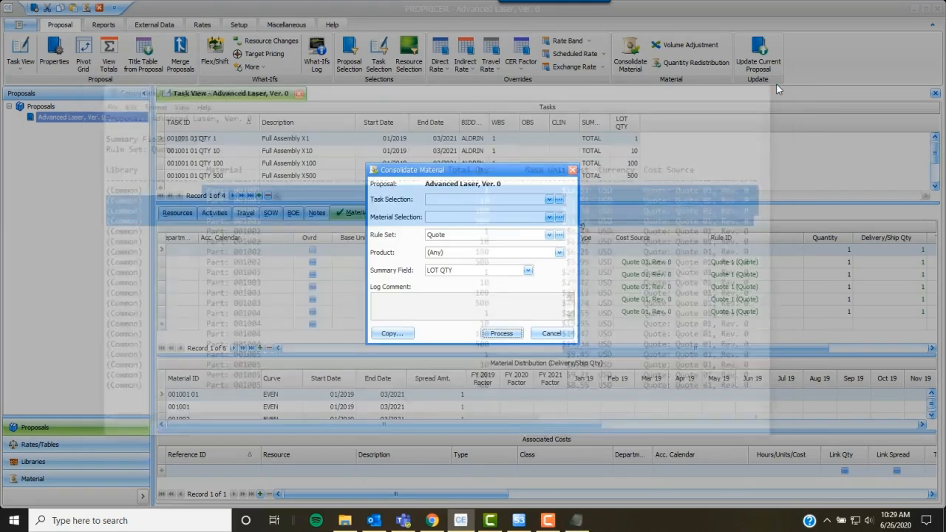
left_click(550, 334)
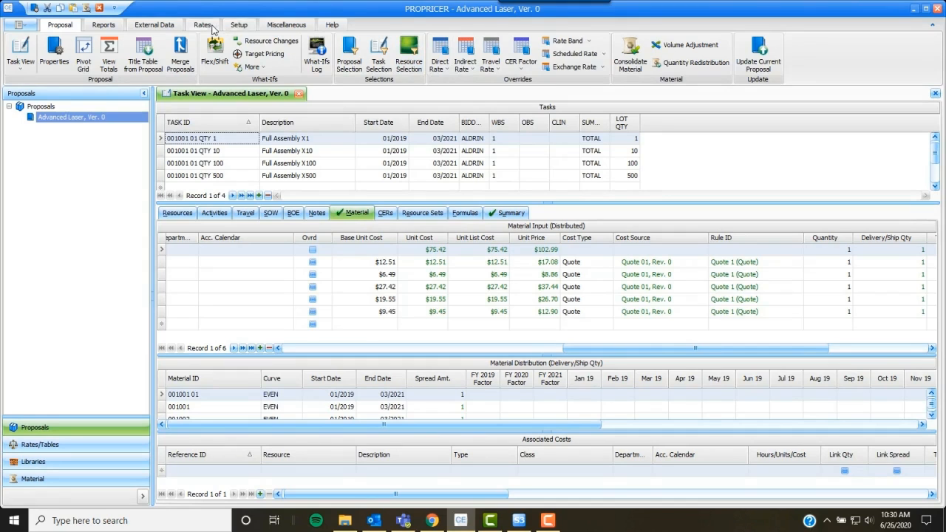
Step: Review the Quote rule set's cost consolidation rules and the summary field choices for consolidating material, without processing anything
left_click(239, 25)
left_click(145, 56)
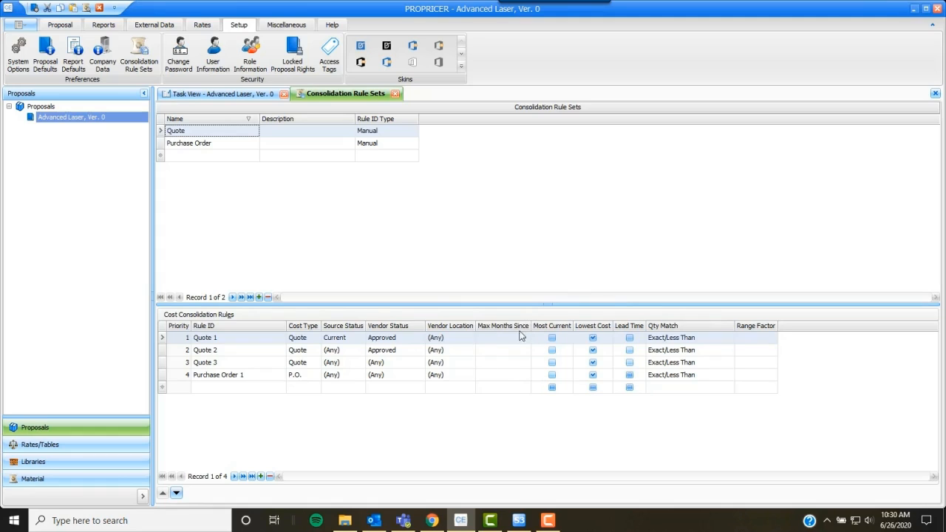
left_click(222, 95)
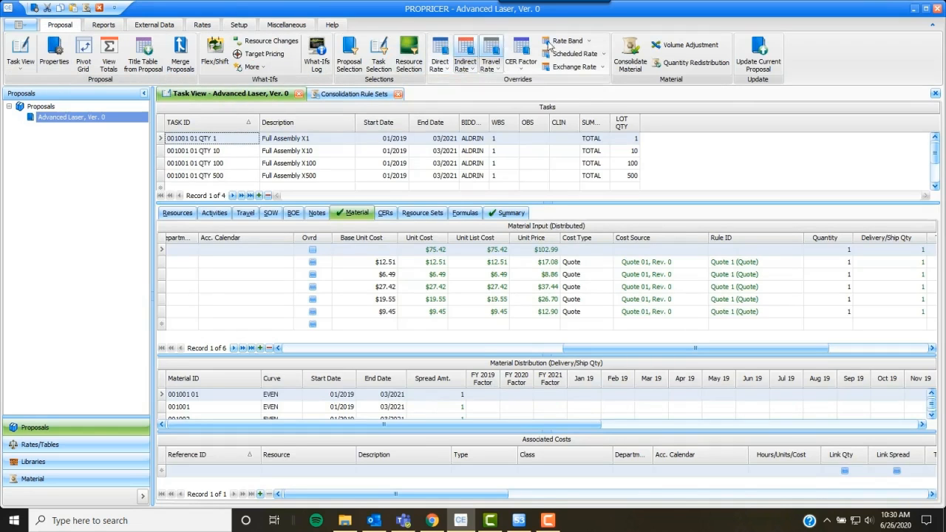
left_click(630, 55)
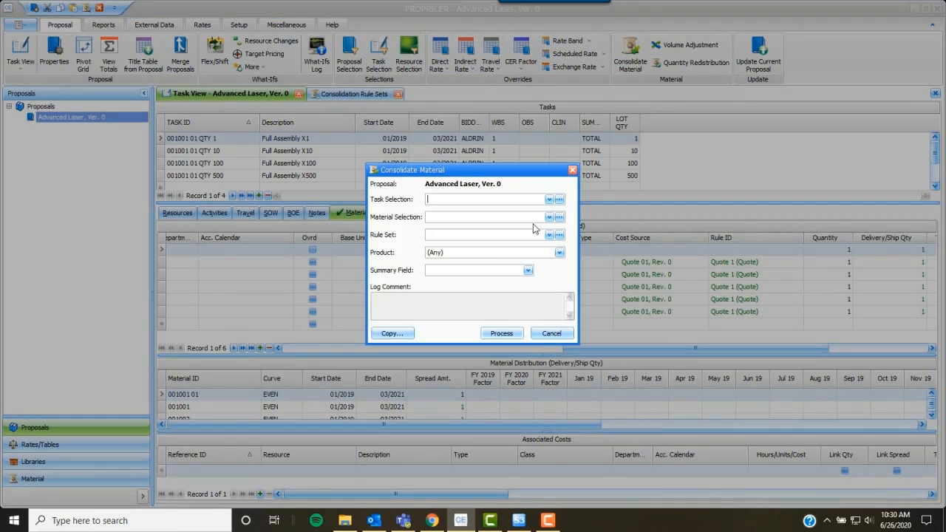
left_click(528, 271)
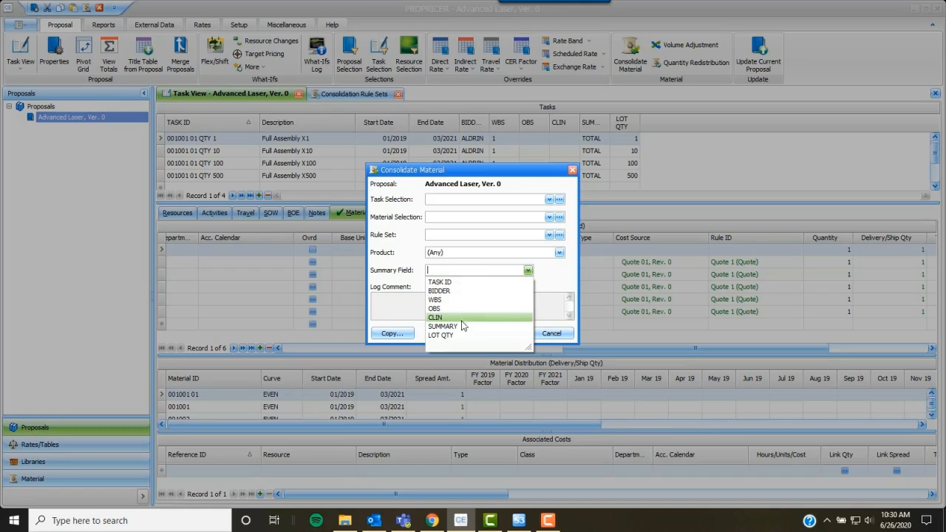
left_click(553, 290)
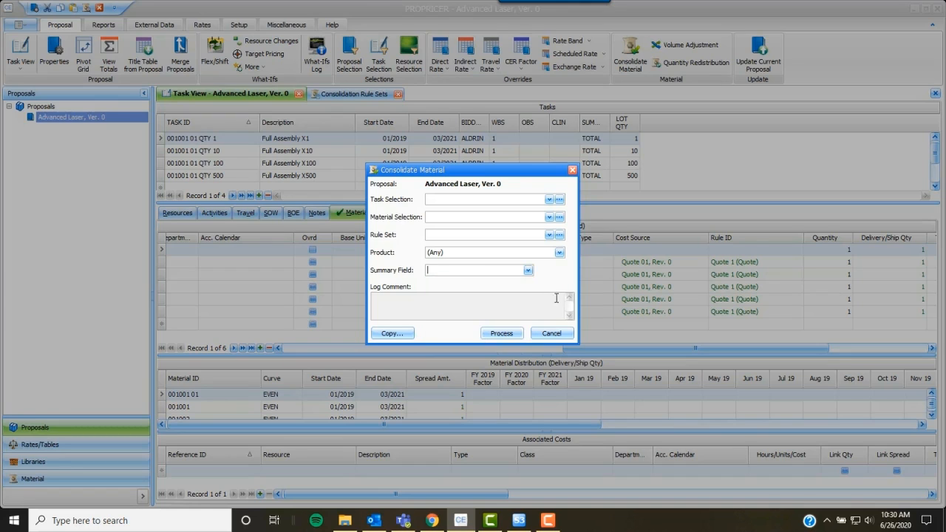
left_click(553, 333)
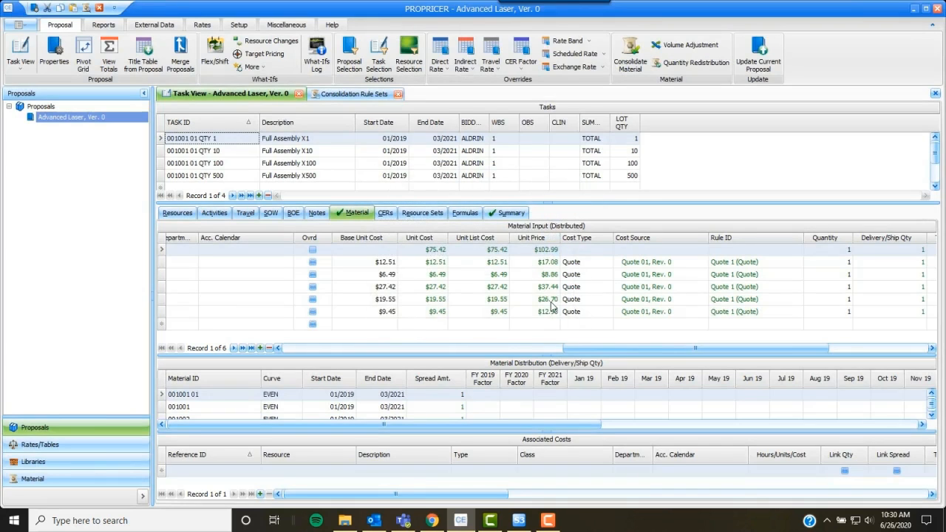